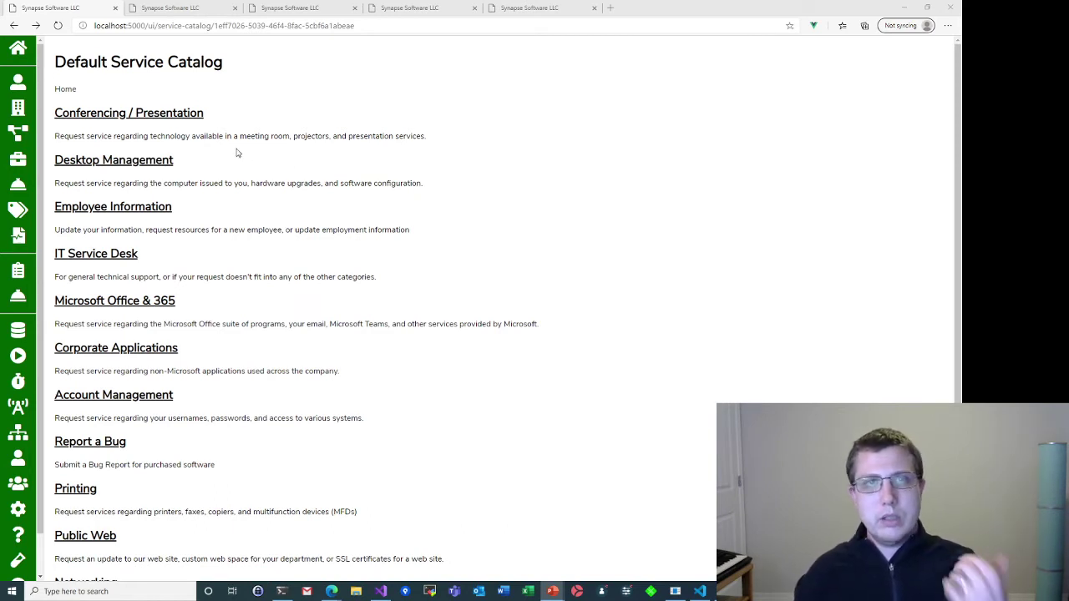
# View the USB Speaker request form under Conferencing / Presentation, Equipment Request, and return to the service catalog home
pyautogui.click(183, 119)
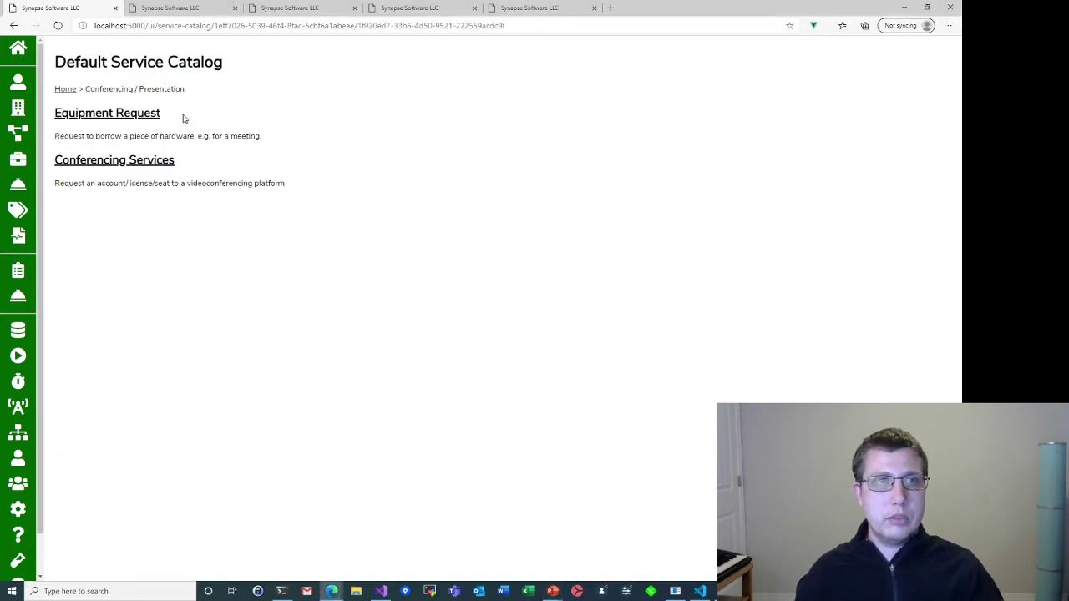
pyautogui.click(142, 118)
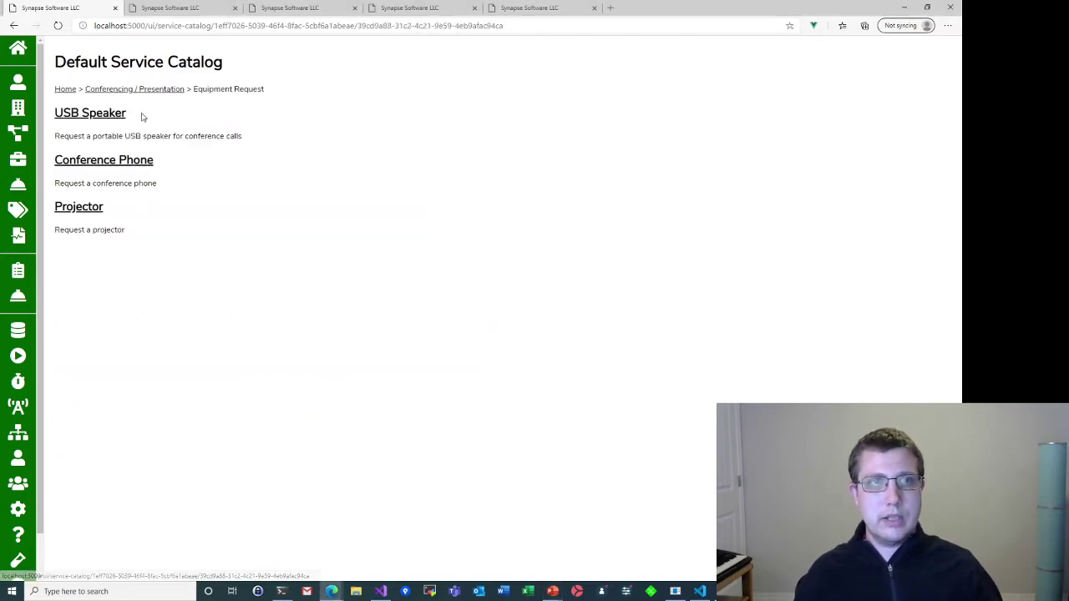
pyautogui.click(101, 112)
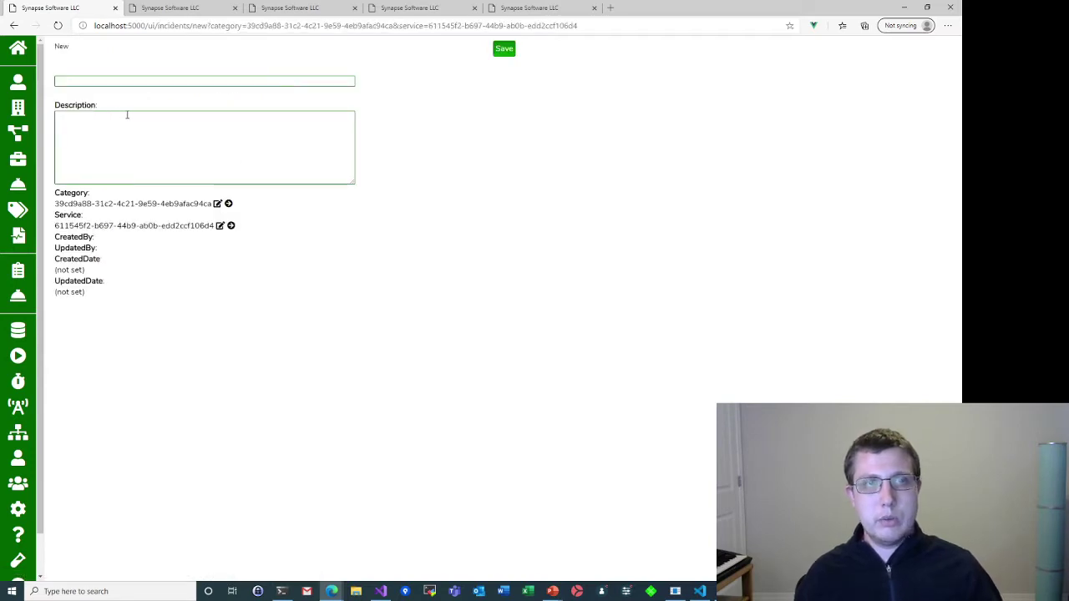
pyautogui.click(13, 26)
pyautogui.click(13, 26)
pyautogui.click(13, 25)
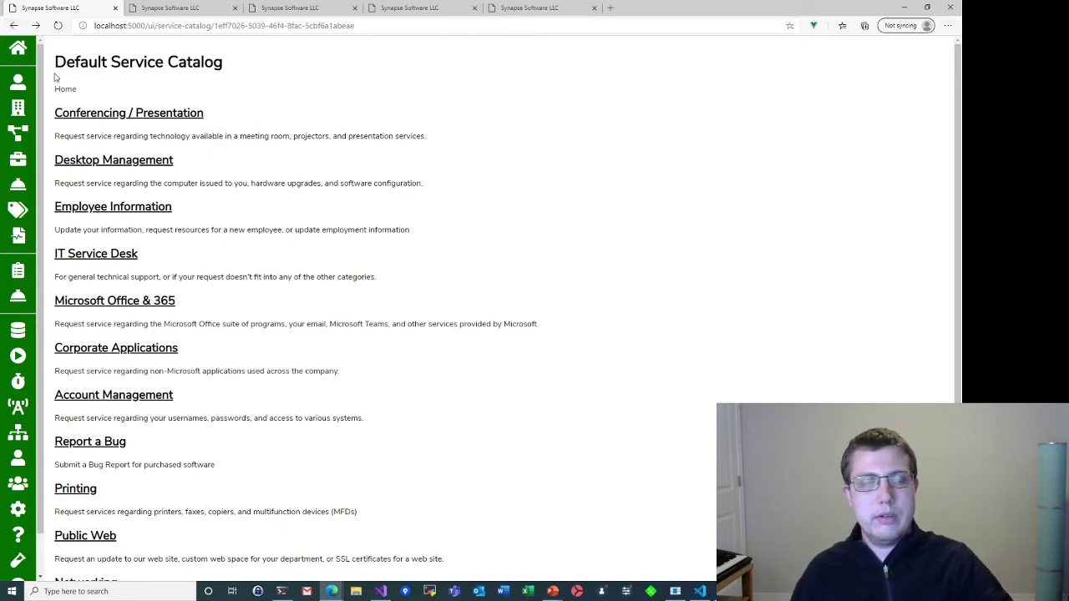
# View the "Update my information" request form under Employee Information and return to the service catalog home
pyautogui.click(127, 209)
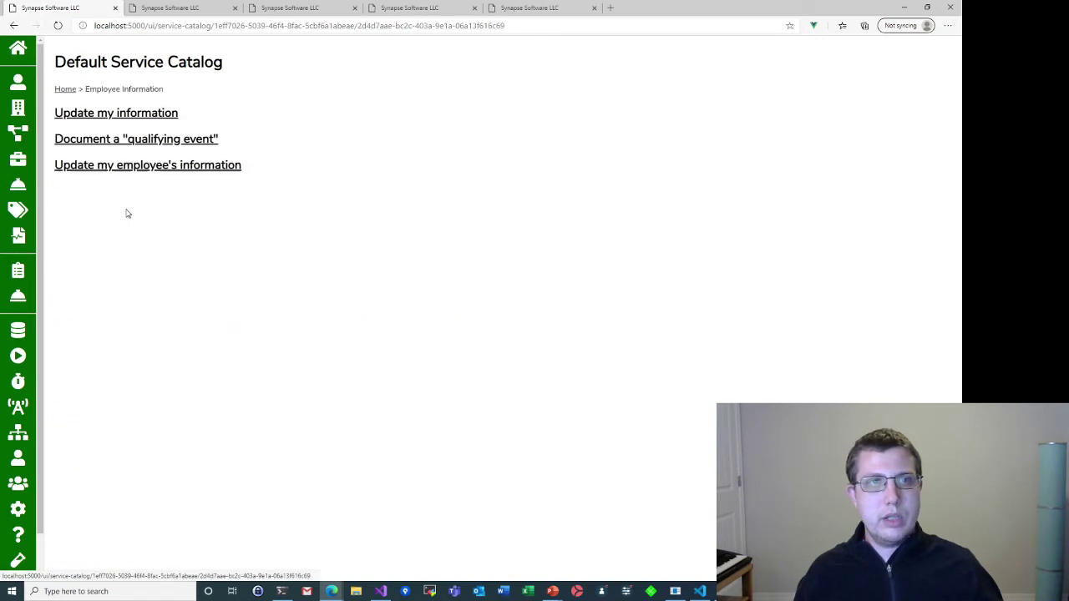
pyautogui.click(118, 114)
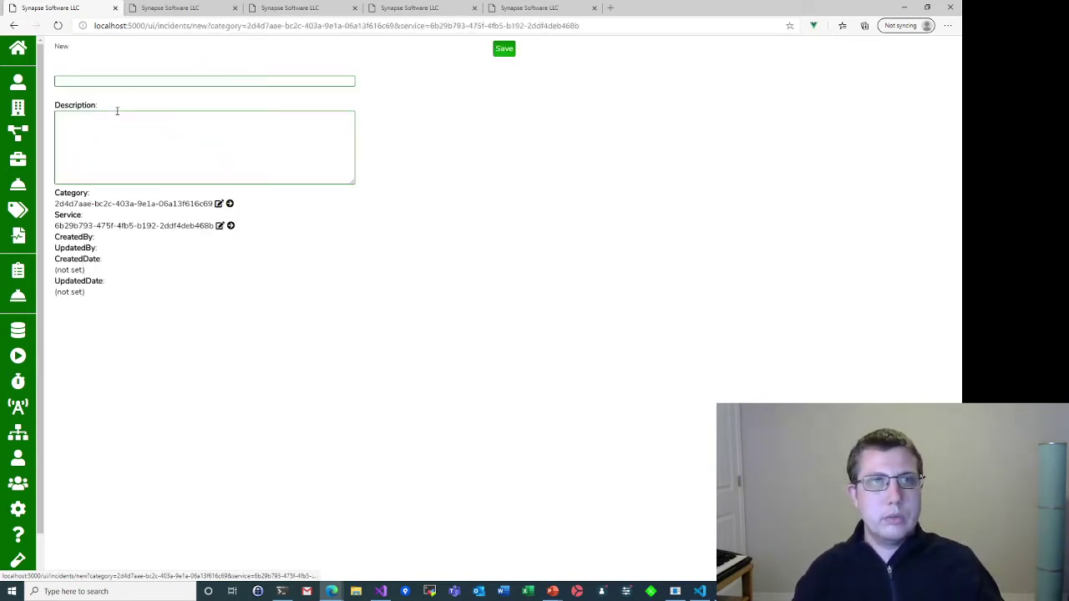
pyautogui.click(12, 26)
pyautogui.click(13, 25)
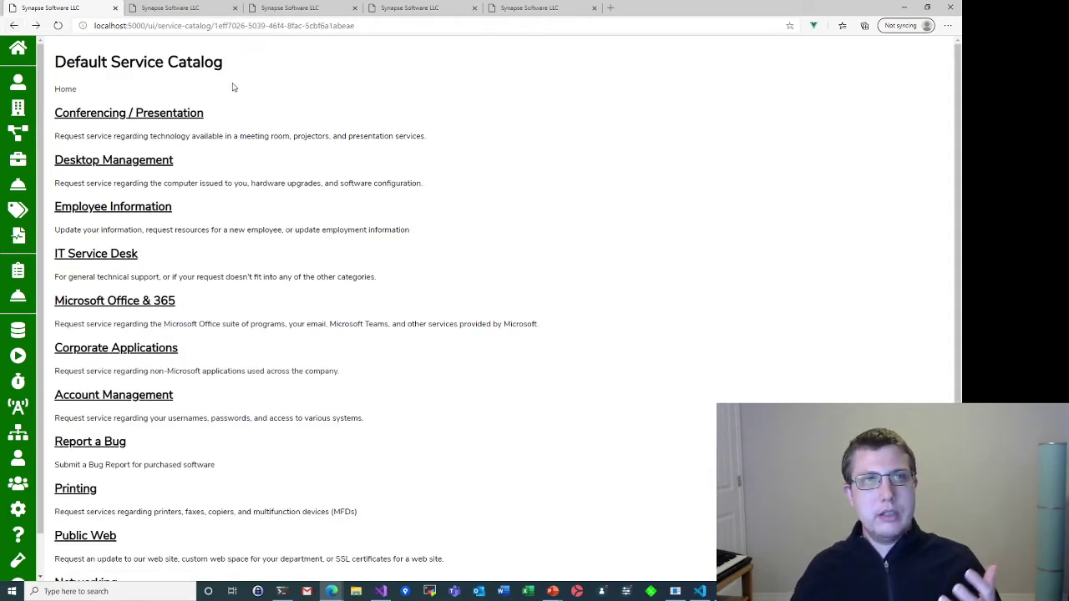
# Open the DEMO Opportunities board from the boards list
pyautogui.click(193, 7)
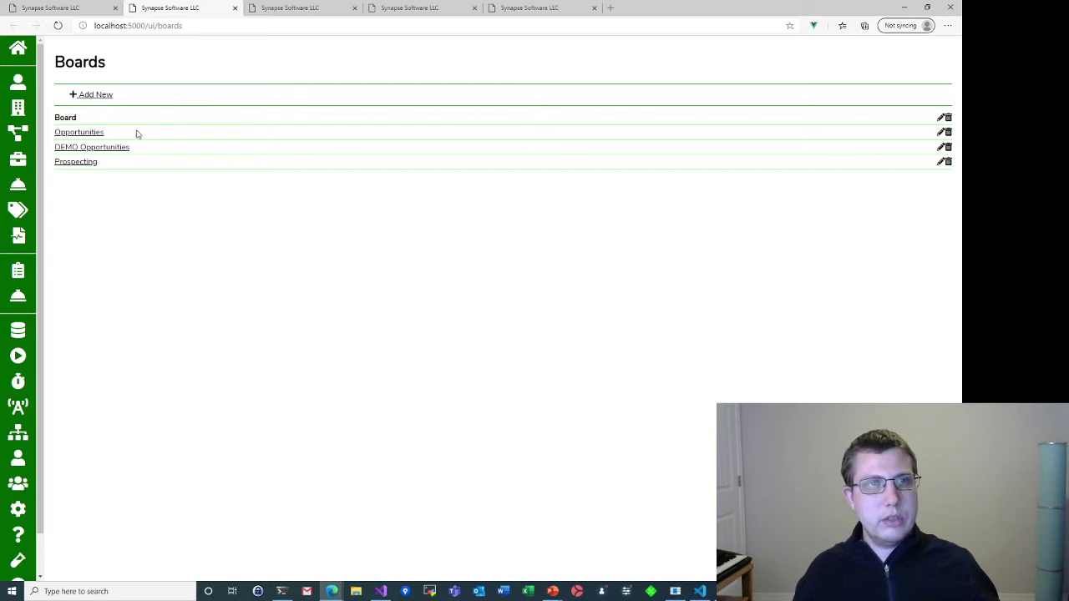
pyautogui.click(100, 148)
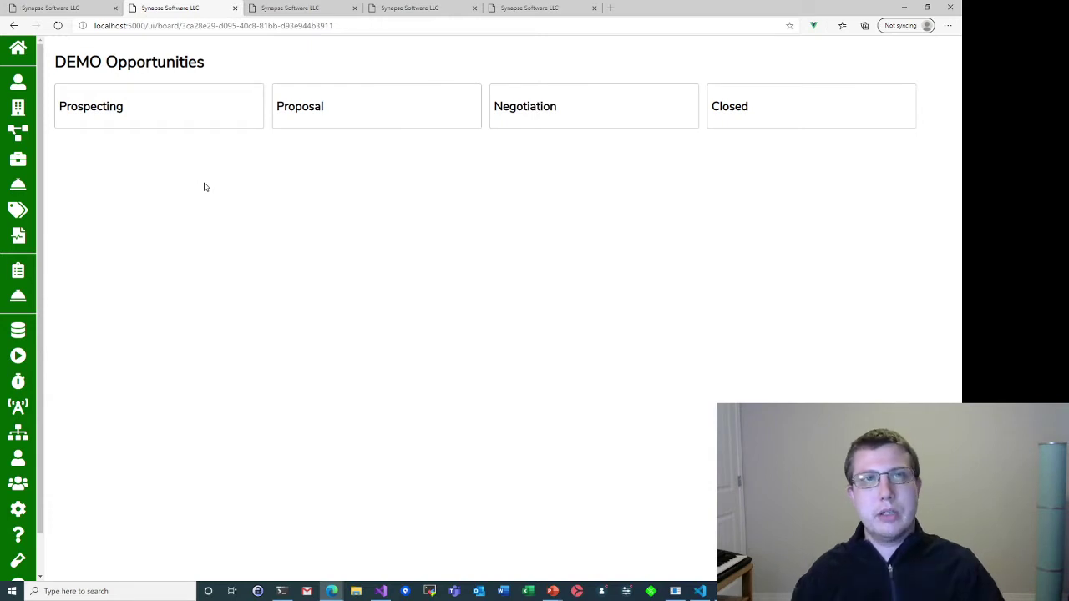
# Start a new record in the Demo opportunities list named "Make a sale" with amount 100 and status prospecting
pyautogui.click(287, 10)
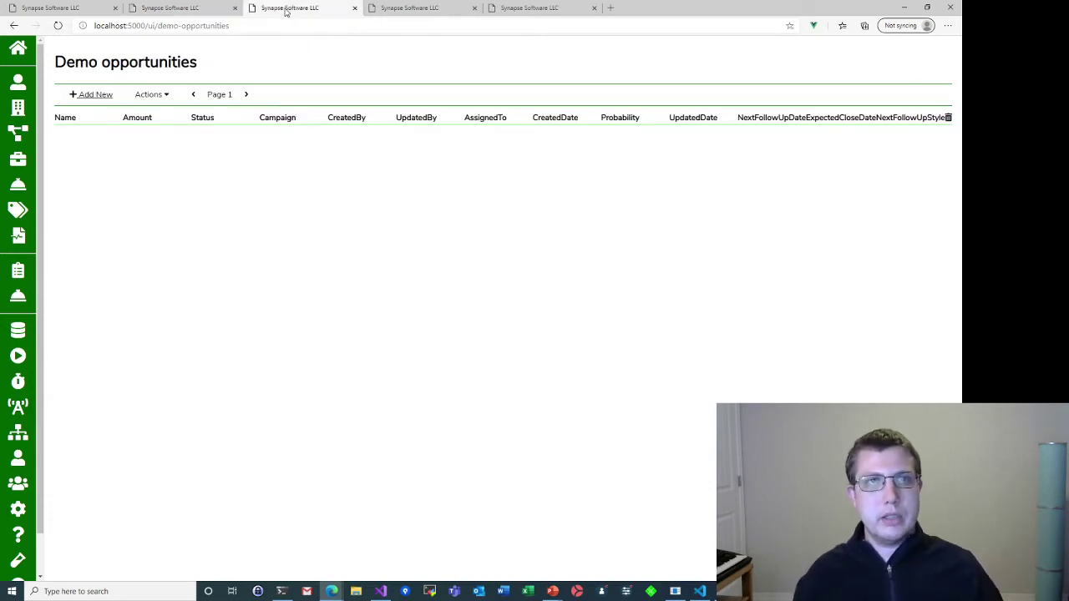
pyautogui.click(90, 94)
pyautogui.click(95, 83)
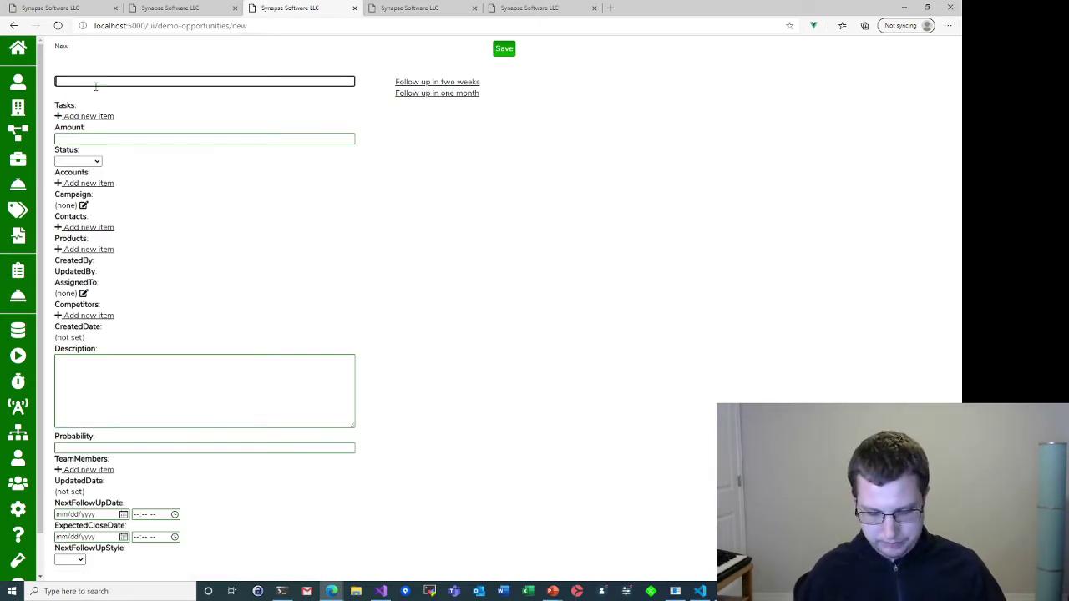
pyautogui.write('Make a sale')
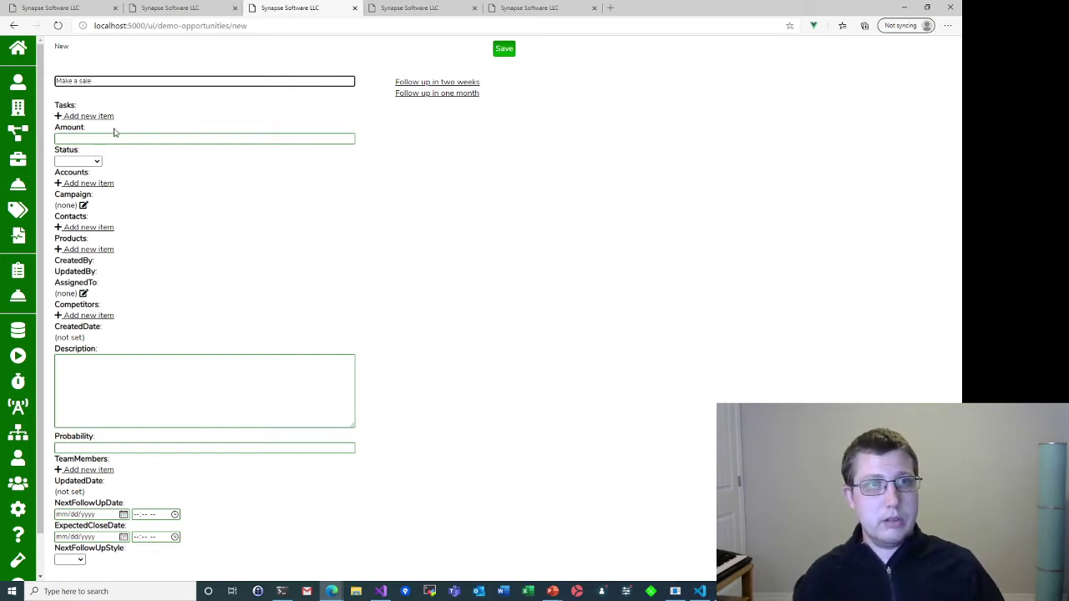
pyautogui.click(101, 138)
pyautogui.write('100')
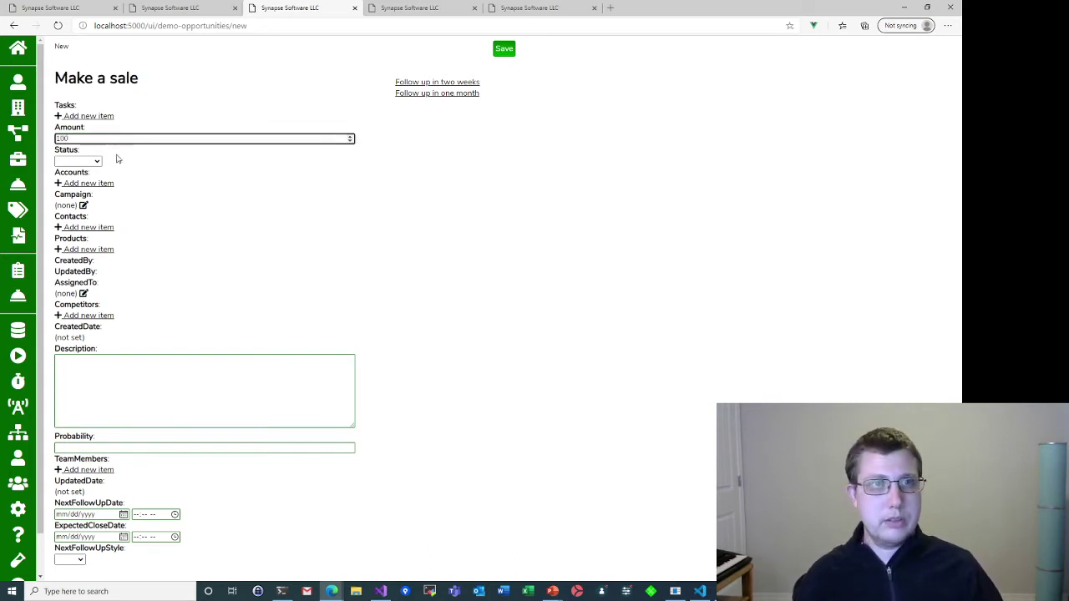
pyautogui.click(96, 164)
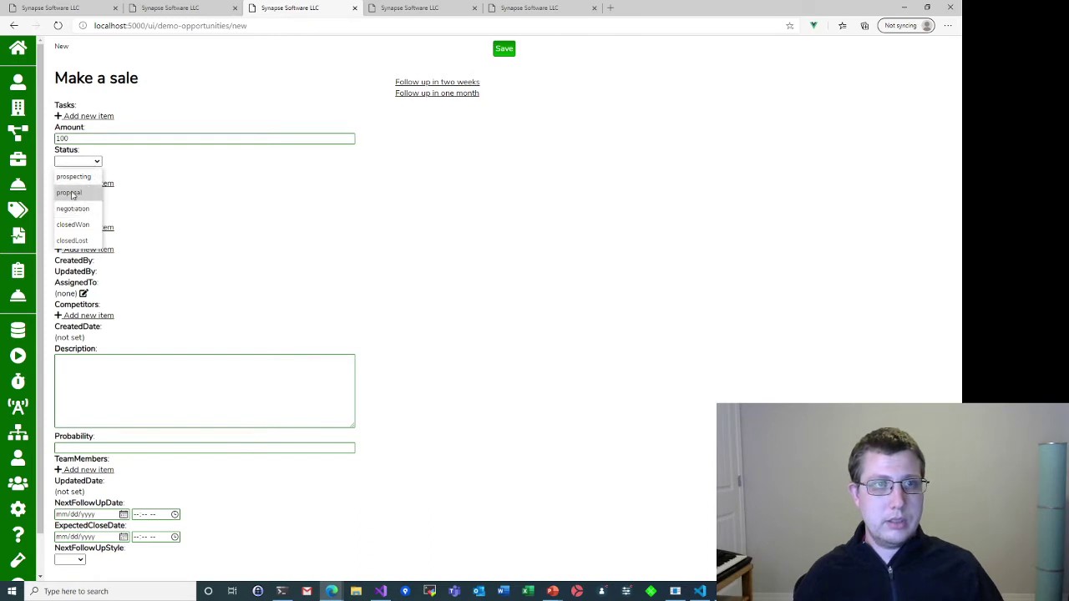
pyautogui.click(73, 177)
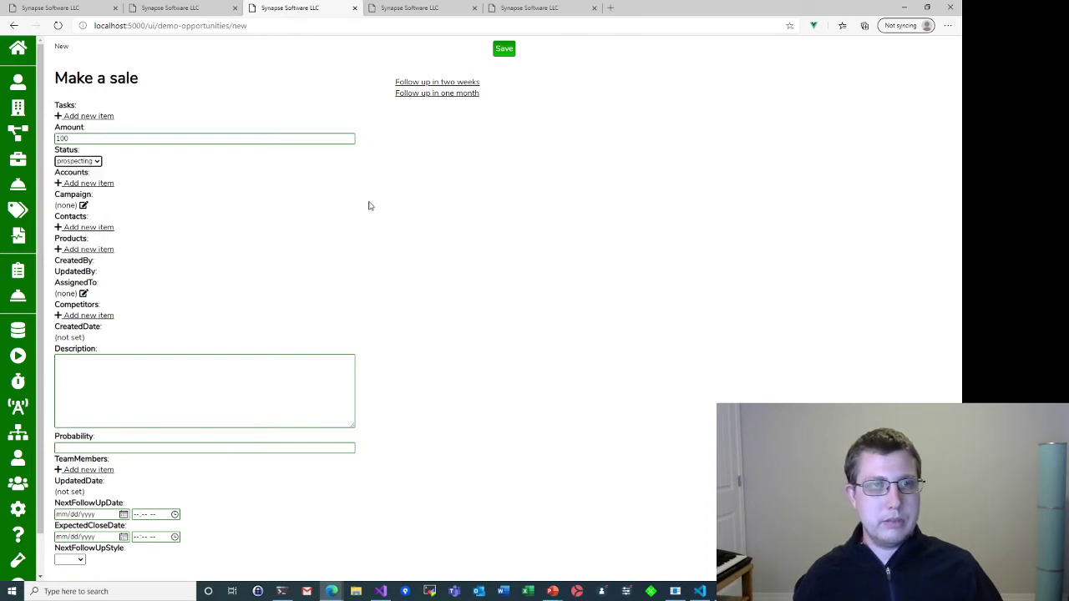
# Enter "Do some stuff" as the opportunity's description and save the record
pyautogui.click(134, 383)
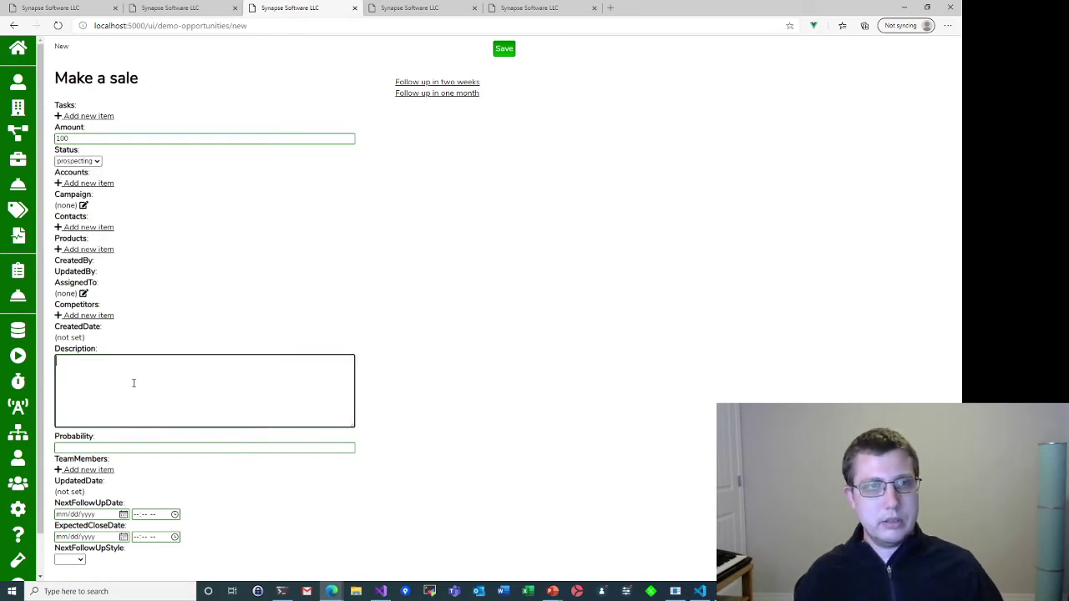
pyautogui.write('Do some')
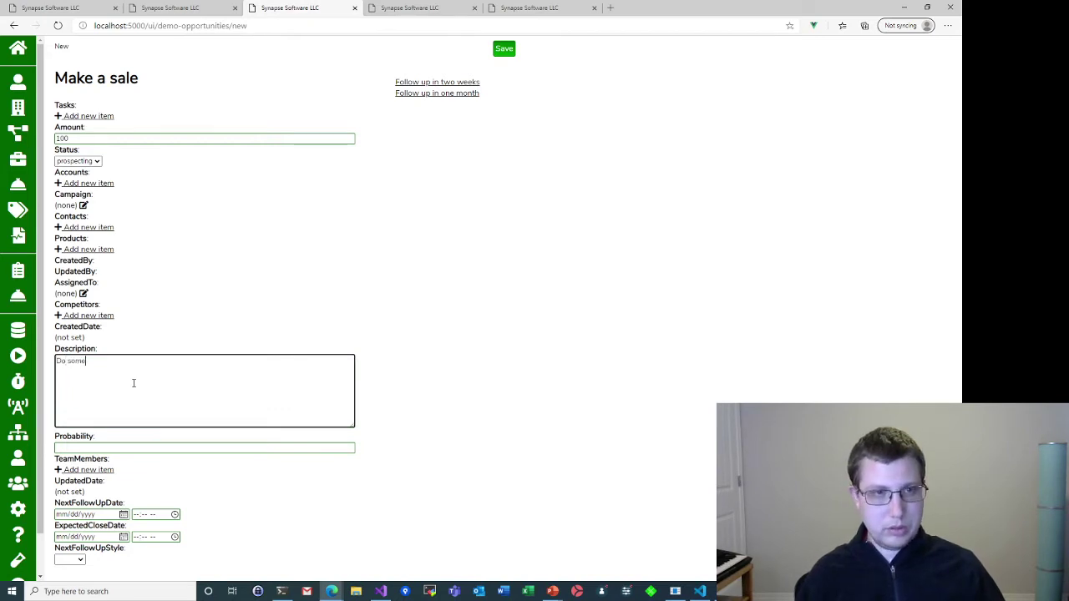
pyautogui.write(' stuff')
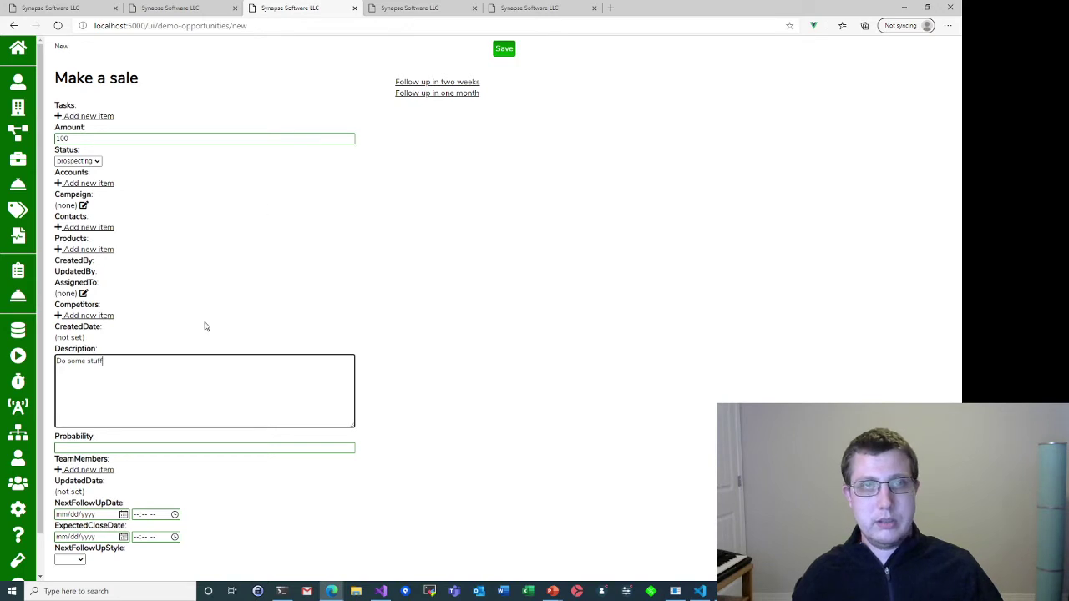
pyautogui.click(503, 51)
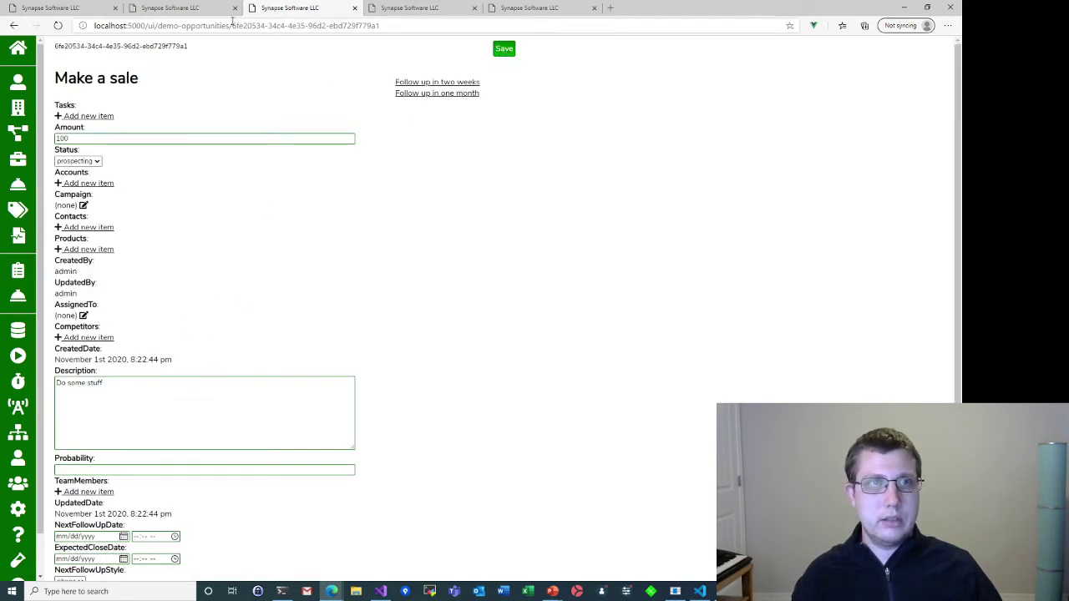
# Refresh the DEMO Opportunities board and move the "Make a sale" card from Prospecting to Closed
pyautogui.click(203, 13)
pyautogui.press('F5')
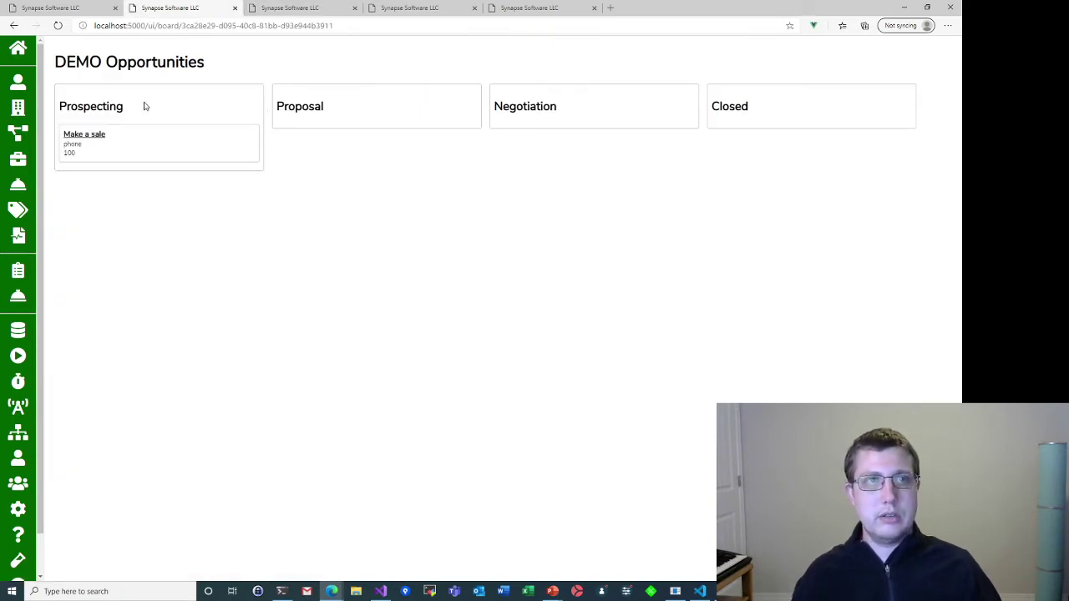
pyautogui.moveTo(124, 145); pyautogui.dragTo(759, 181)
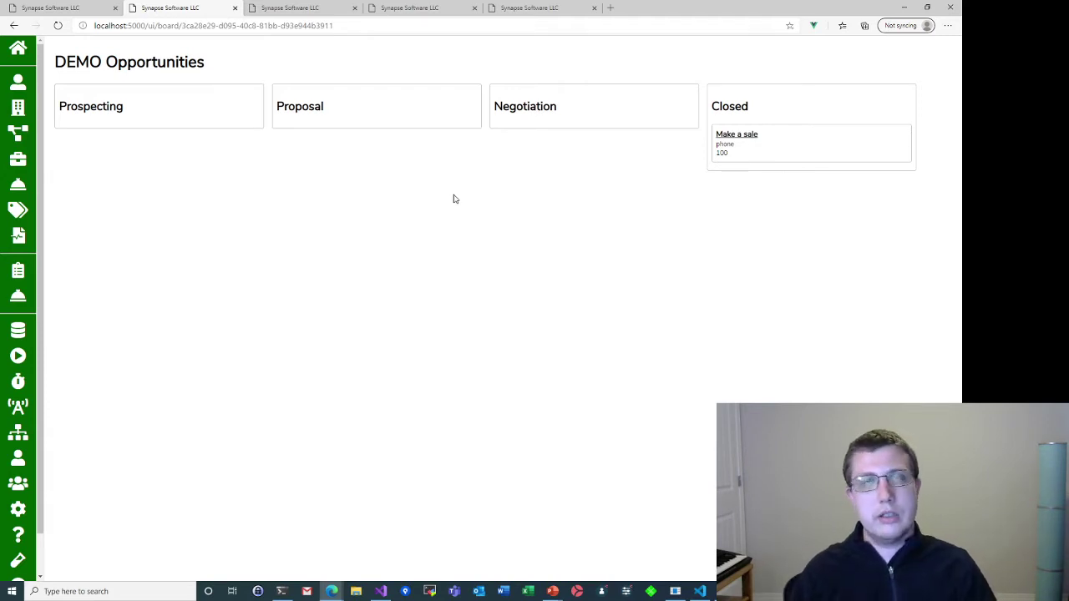
# Compare the "Make a sale" record with the demo-opportunities schema, examining its fields, relationships and record actions
pyautogui.click(400, 7)
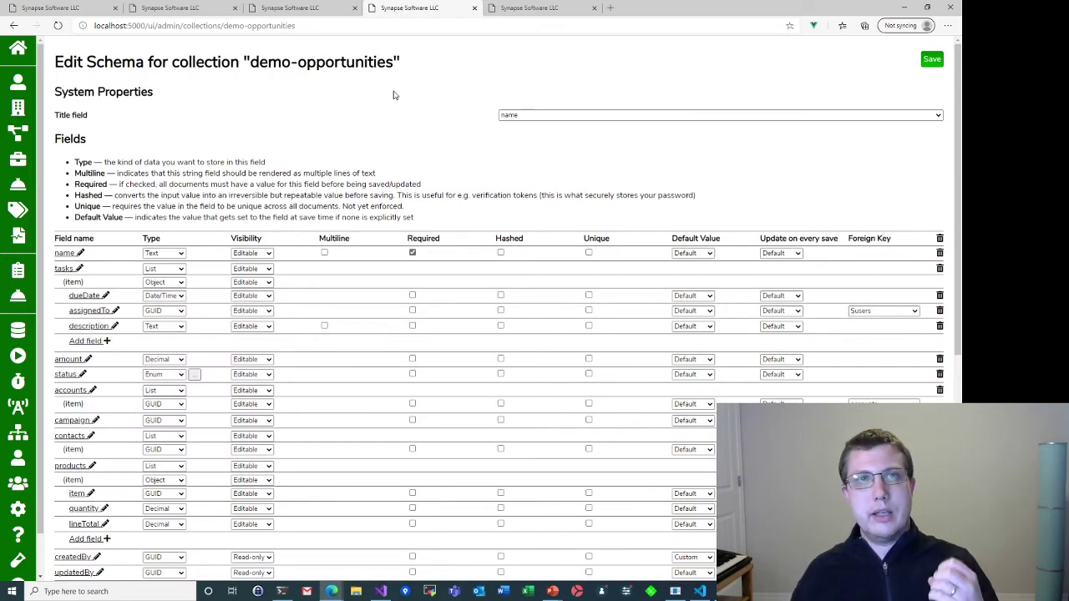
pyautogui.click(309, 8)
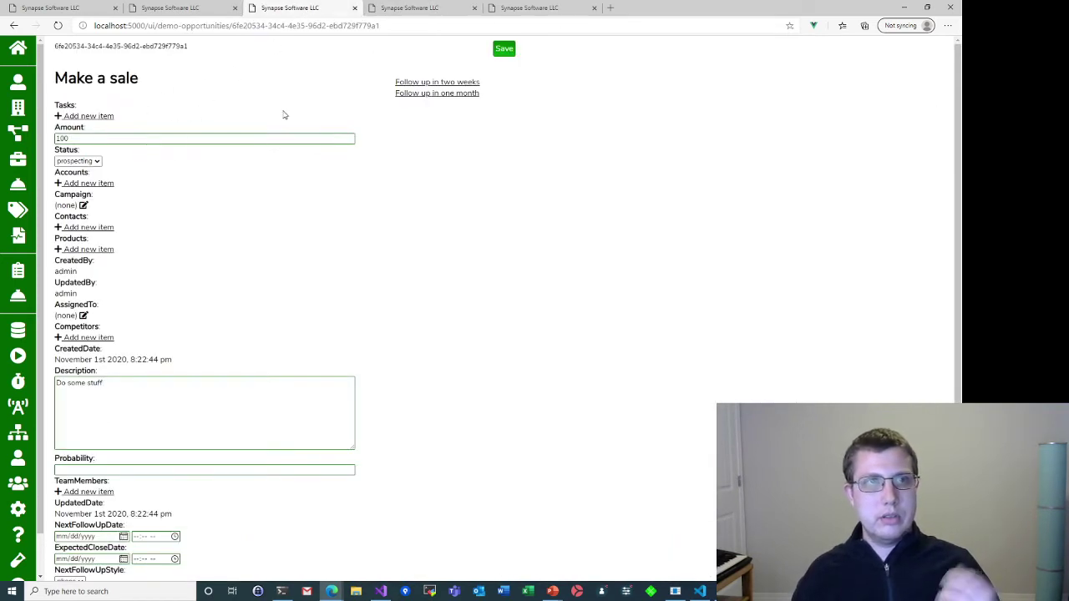
pyautogui.click(420, 10)
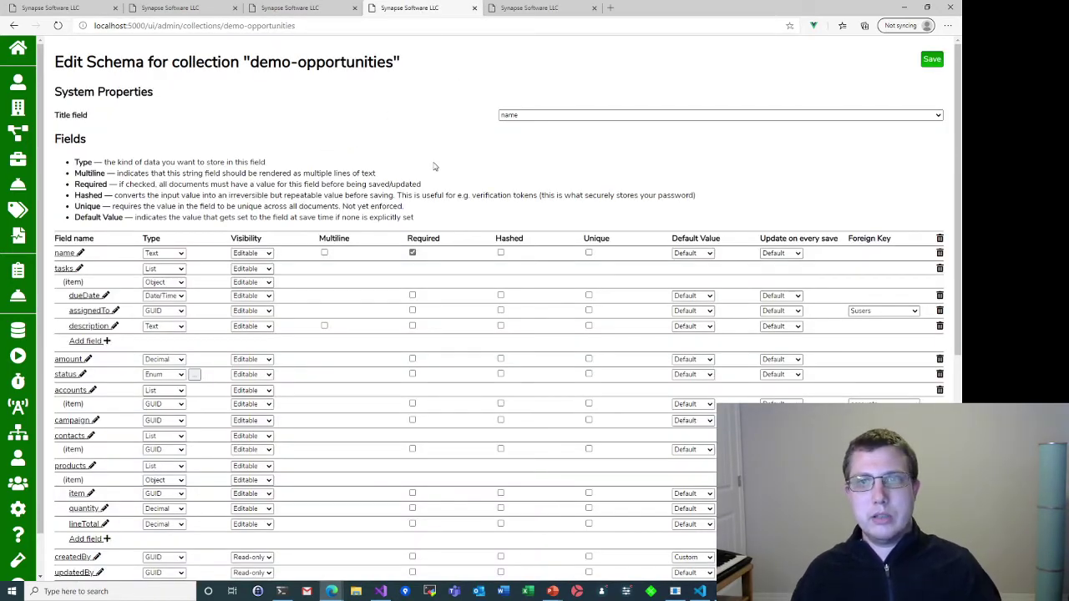
pyautogui.scroll(-1, 434, 166)
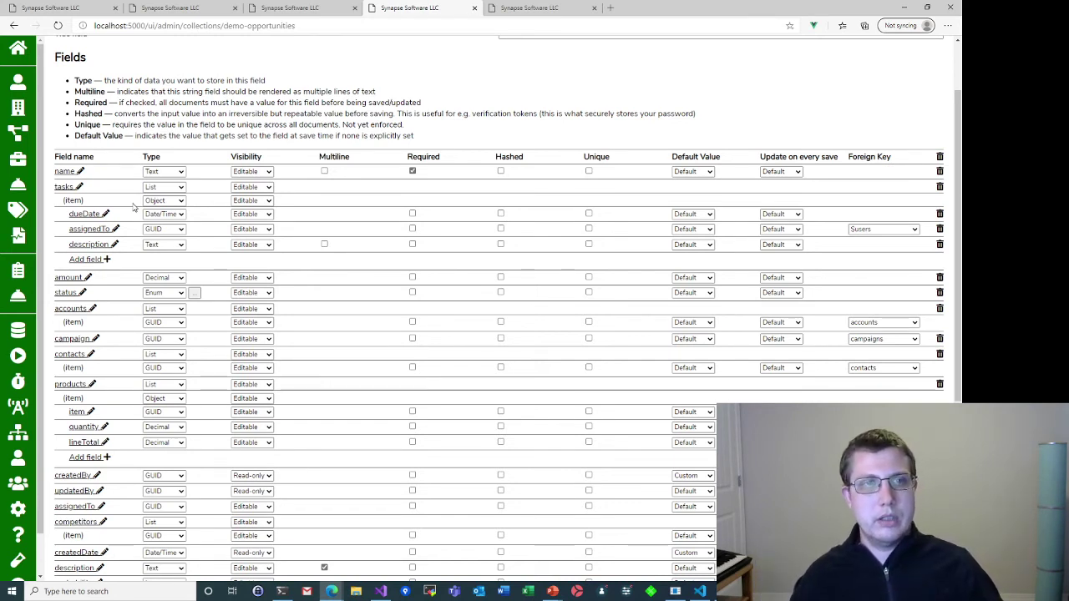
pyautogui.scroll(-3, 134, 207)
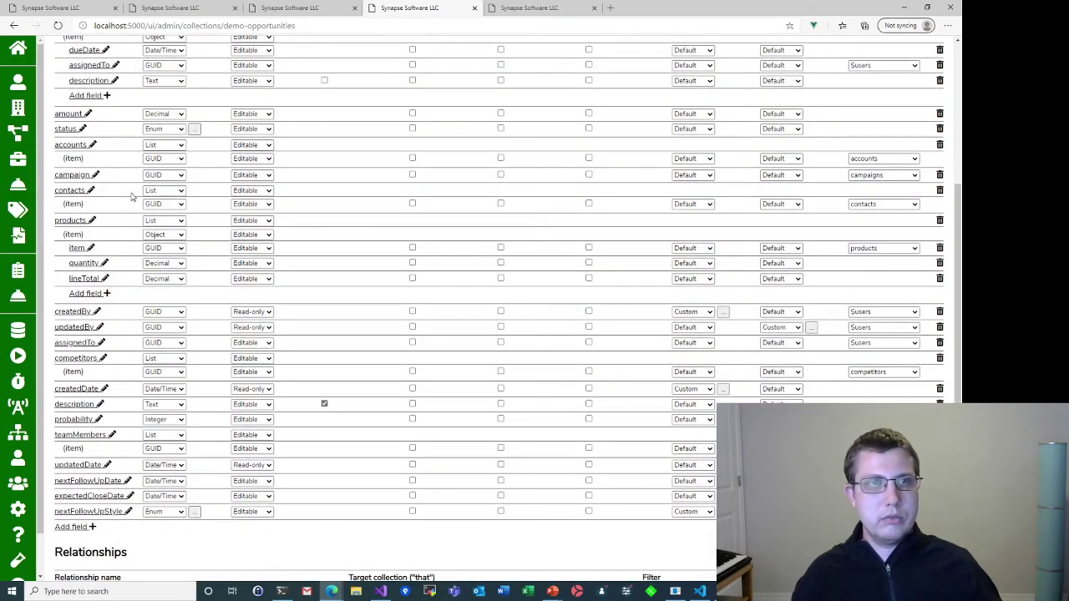
pyautogui.scroll(3, 133, 207)
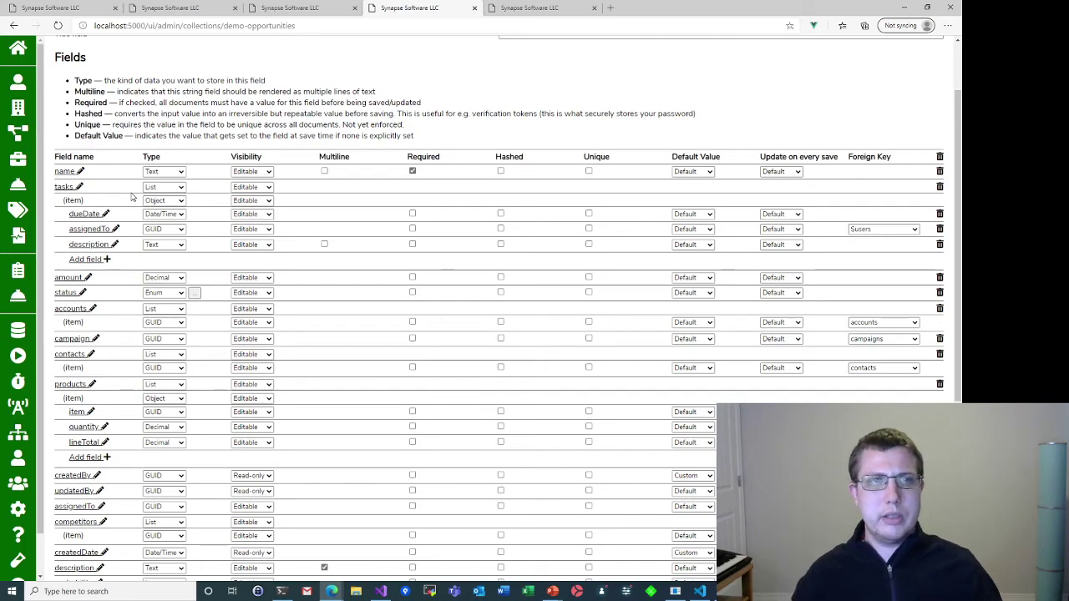
pyautogui.scroll(-5, 131, 196)
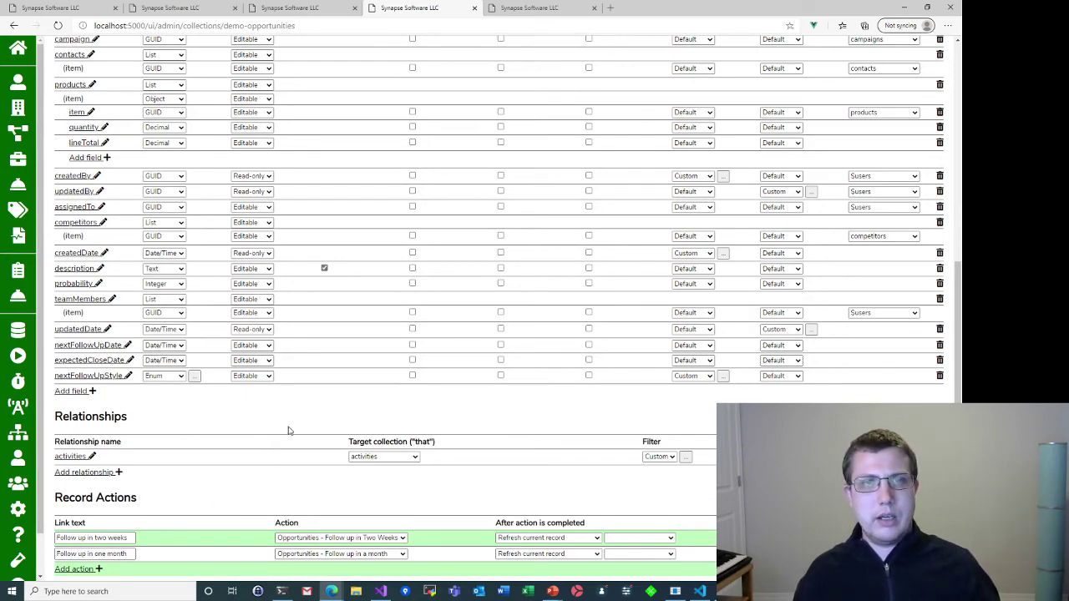
pyautogui.scroll(5, 317, 362)
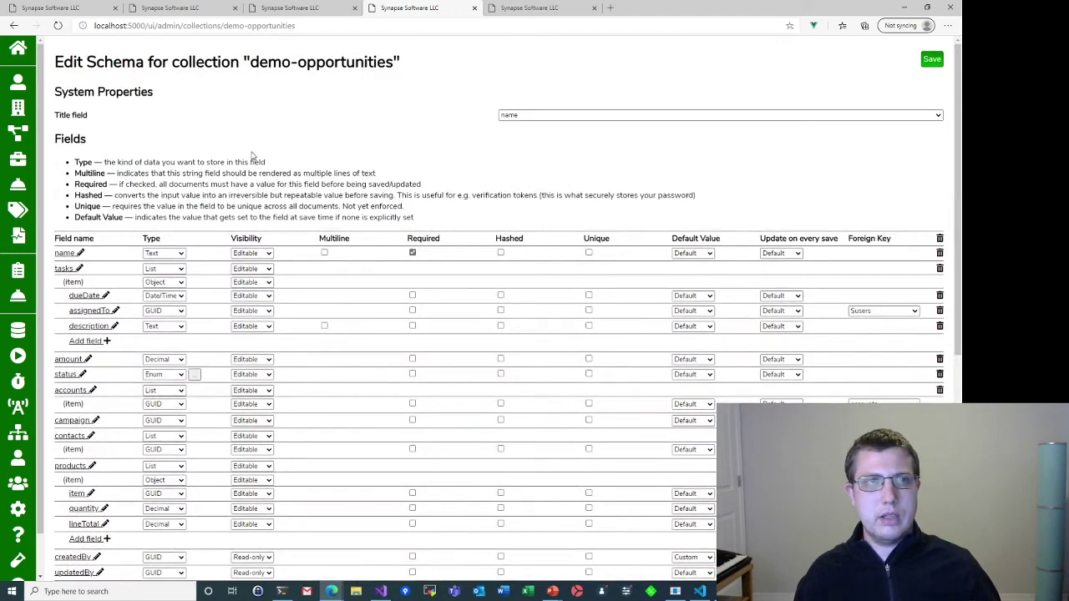
# View the list of all collections and the System Settings page with its toolbar and site actions
pyautogui.click(17, 330)
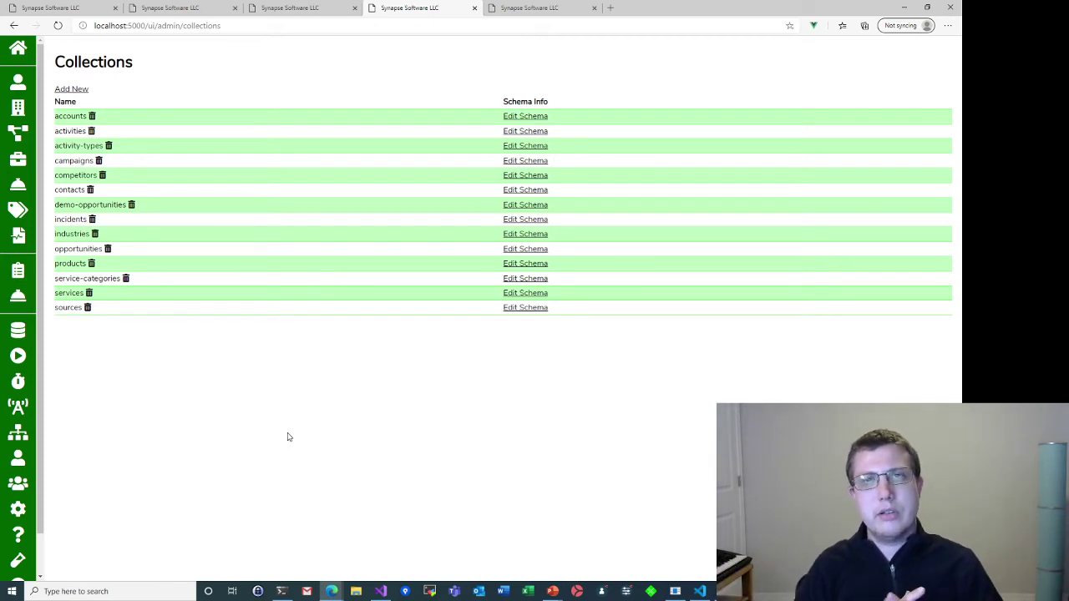
pyautogui.click(510, 10)
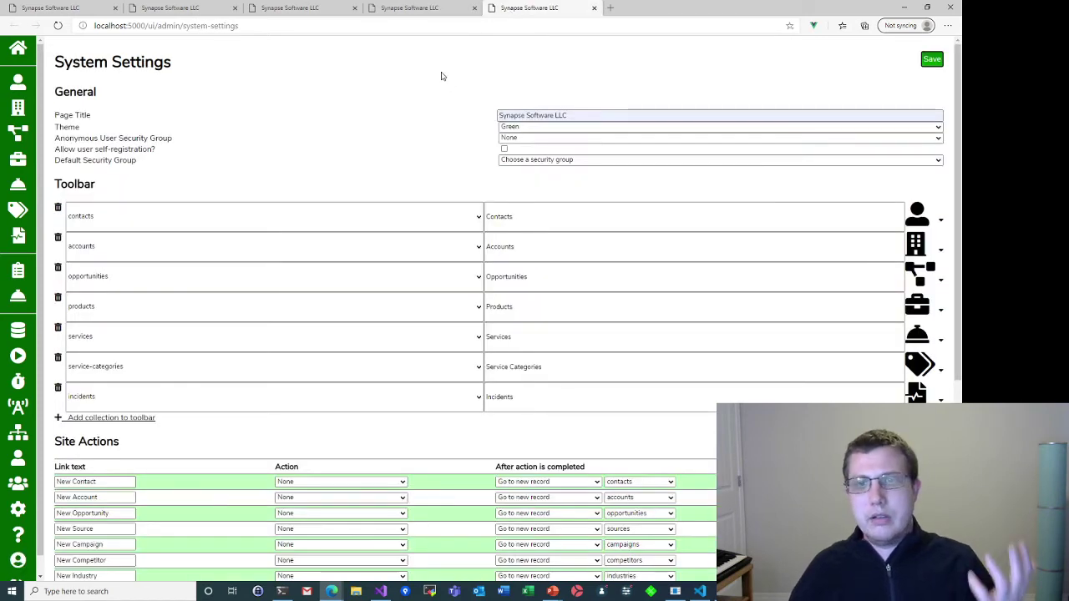